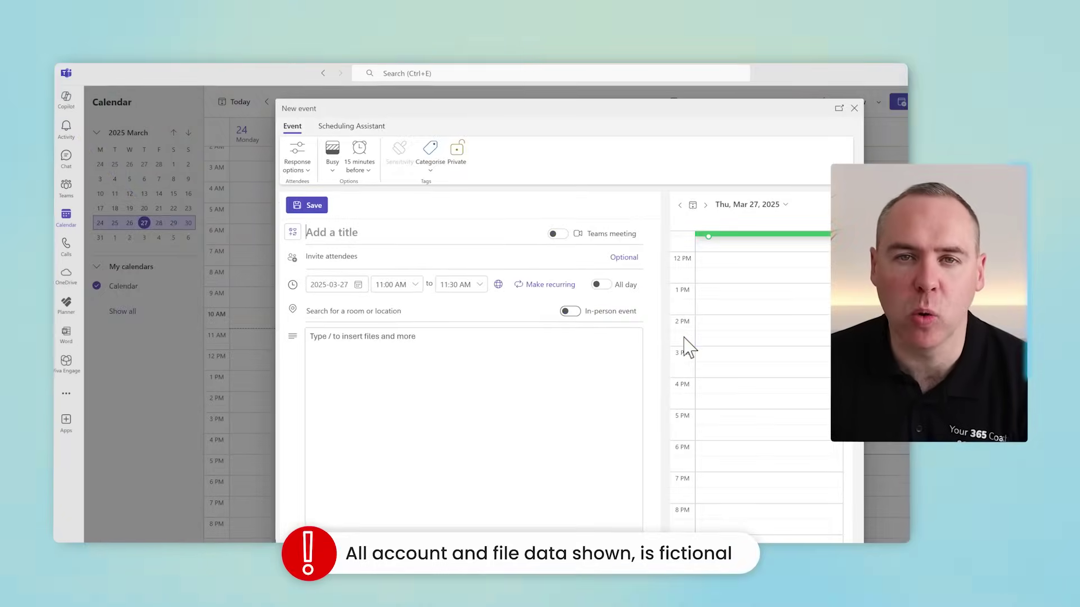
# - Correct the typos in the Project GreenSpace Review invite's title and sign-off
pyautogui.write('{ro')
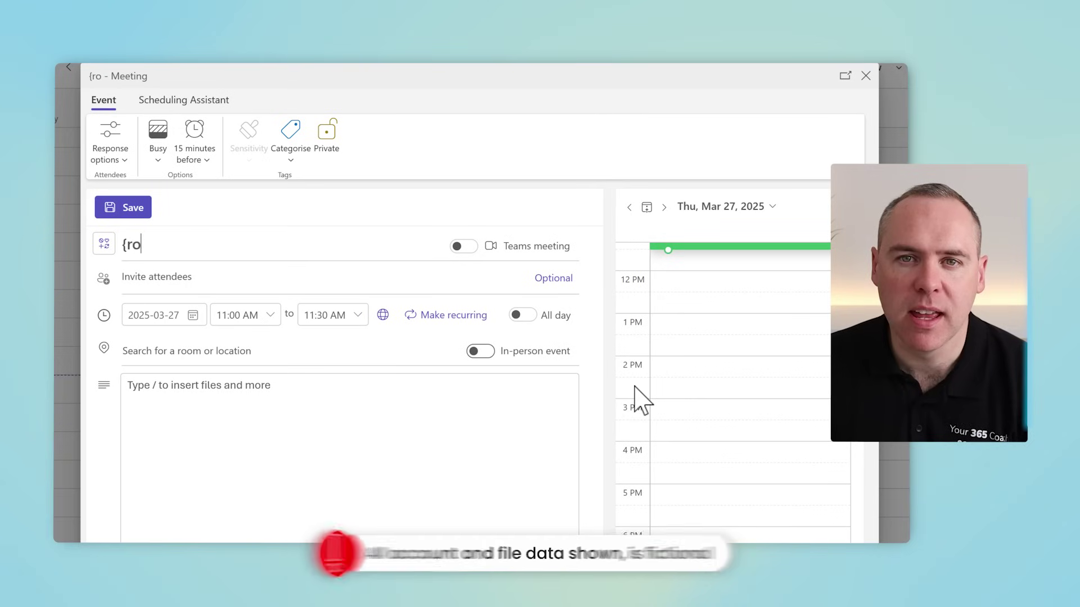
pyautogui.press('BackSpace')
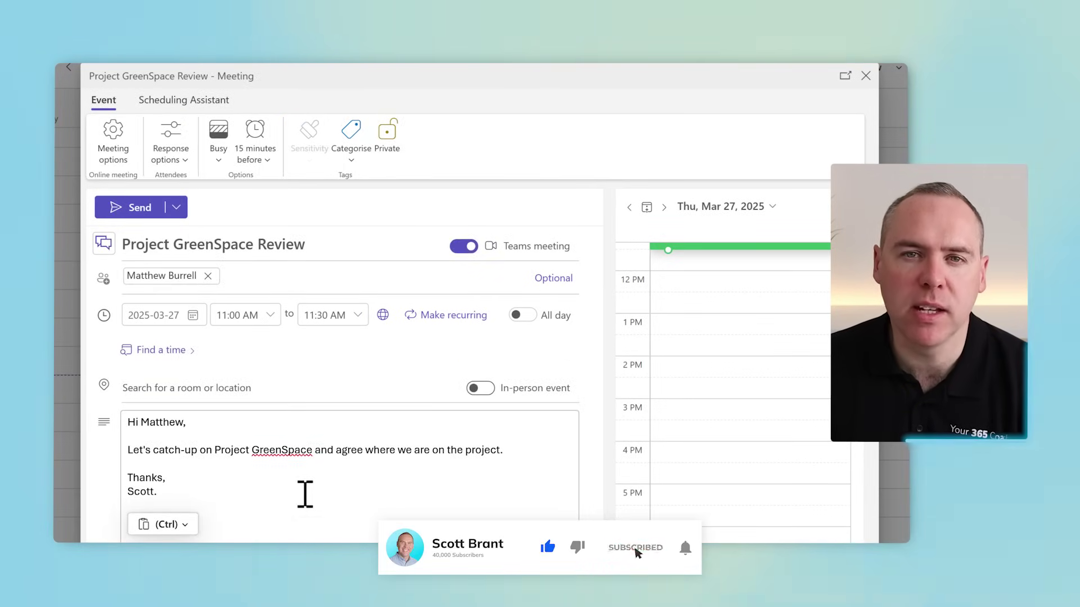
pyautogui.press('BackSpace')
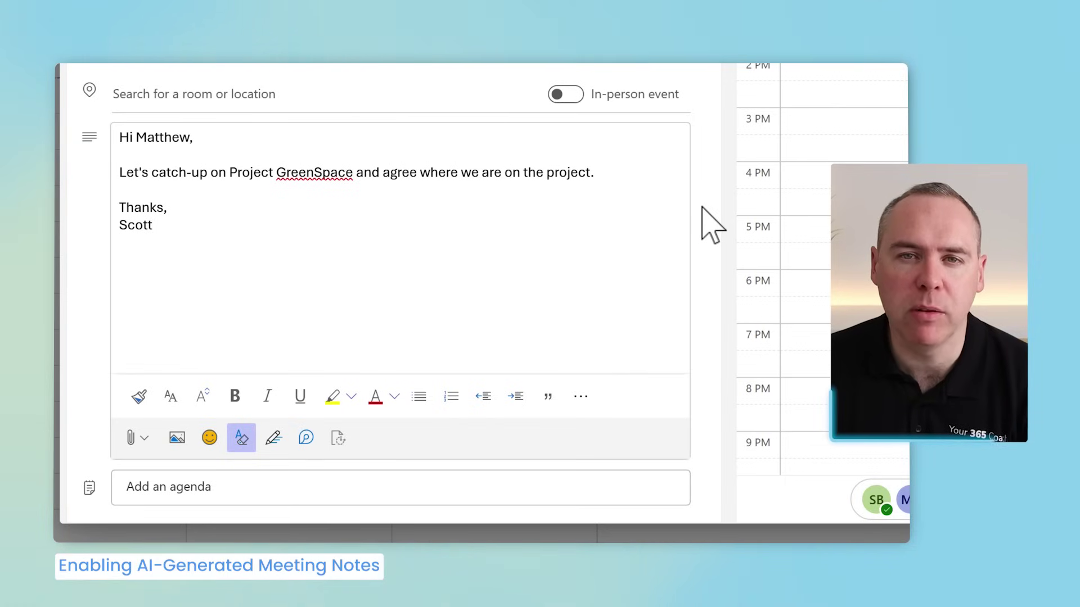
# - Add an AI-drafted Loop agenda to the invite and send it for 27 March
pyautogui.click(295, 496)
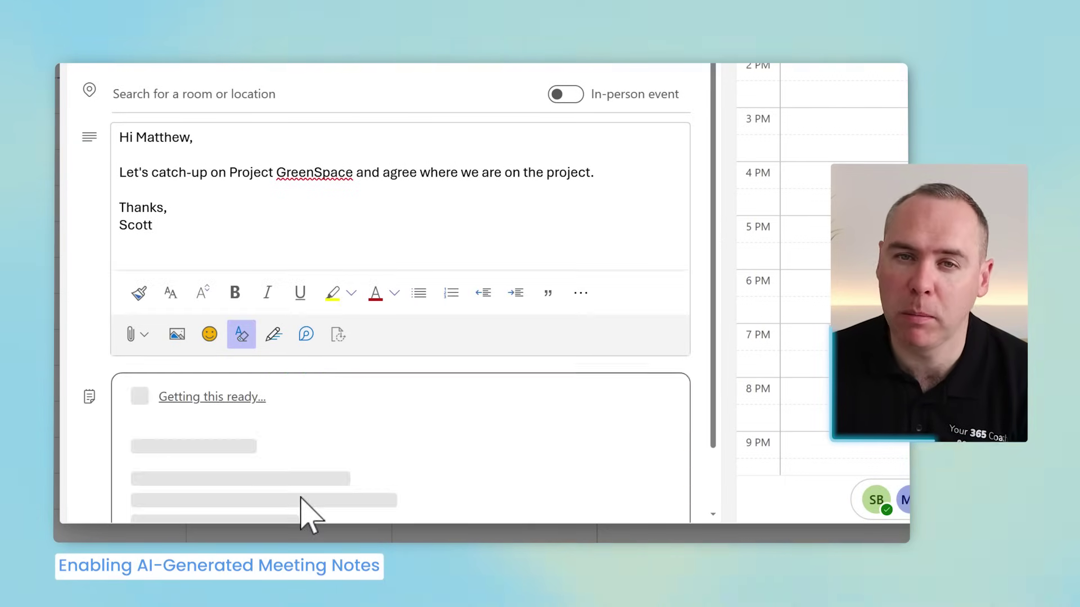
pyautogui.scroll(-5, 718, 380)
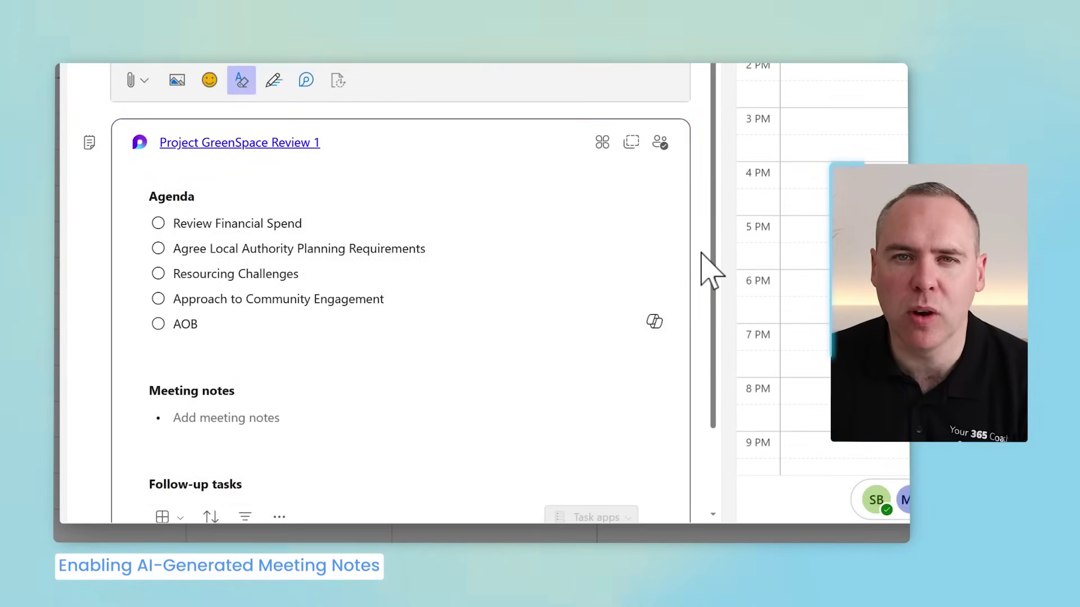
pyautogui.scroll(-2, 711, 271)
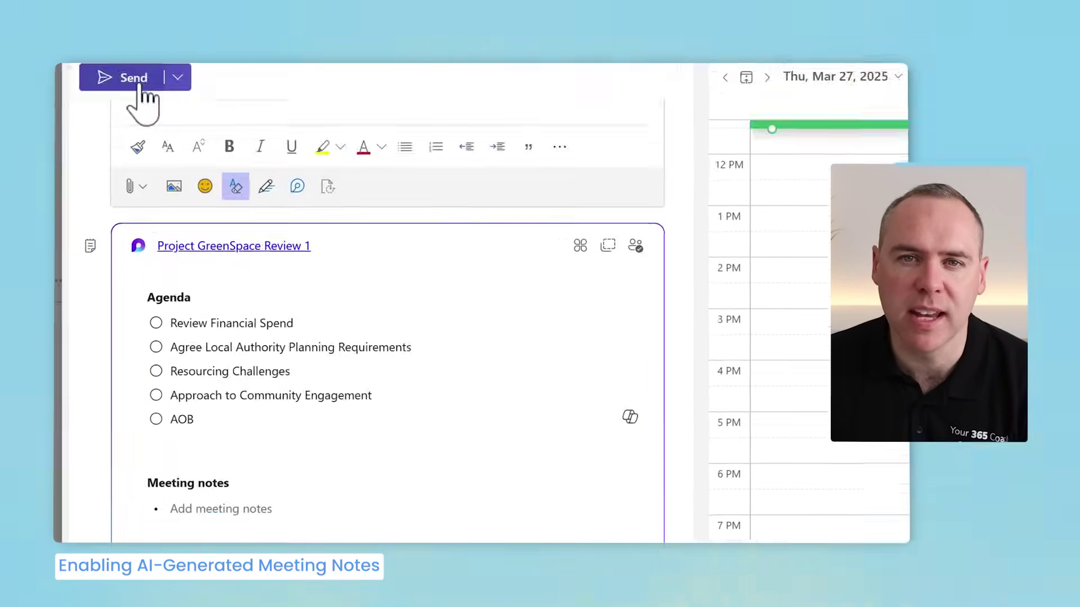
pyautogui.click(139, 247)
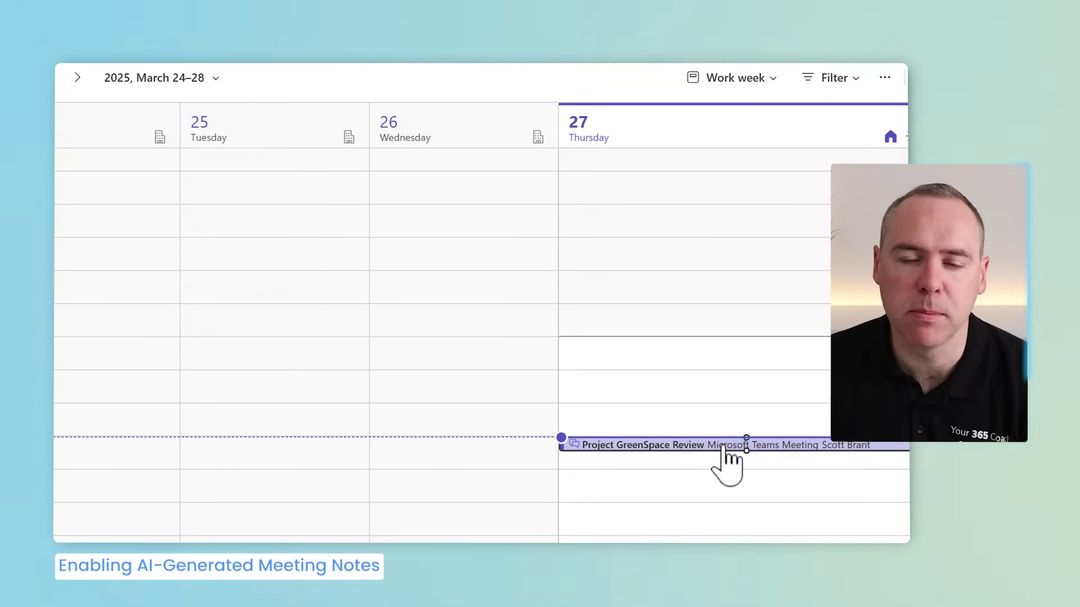
# - Join the Project GreenSpace Review meeting from the calendar and bring up the AI-generated notes setting
pyautogui.click(786, 446)
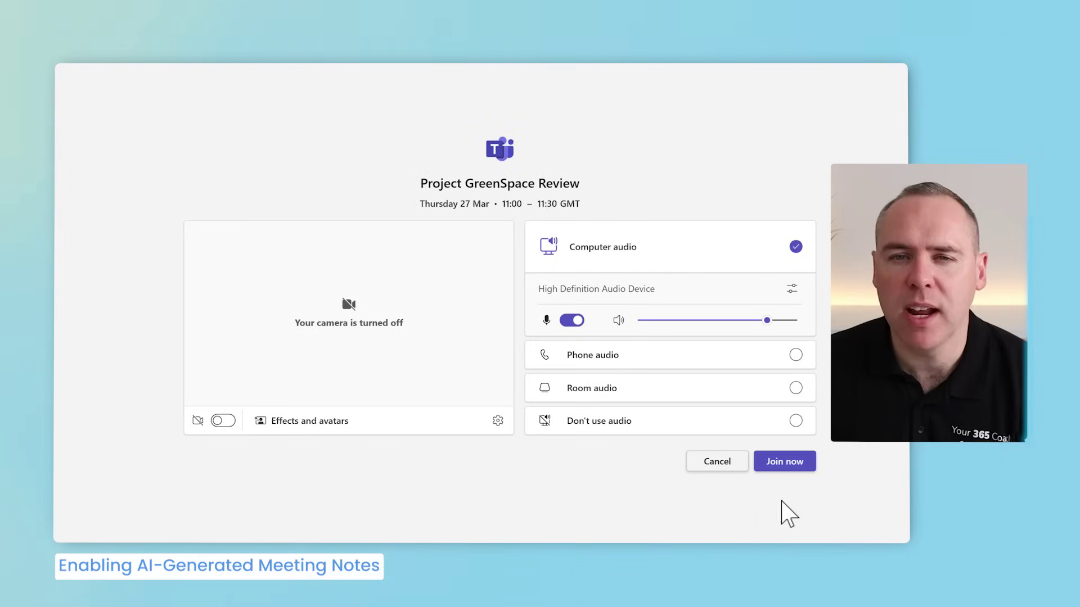
pyautogui.click(805, 467)
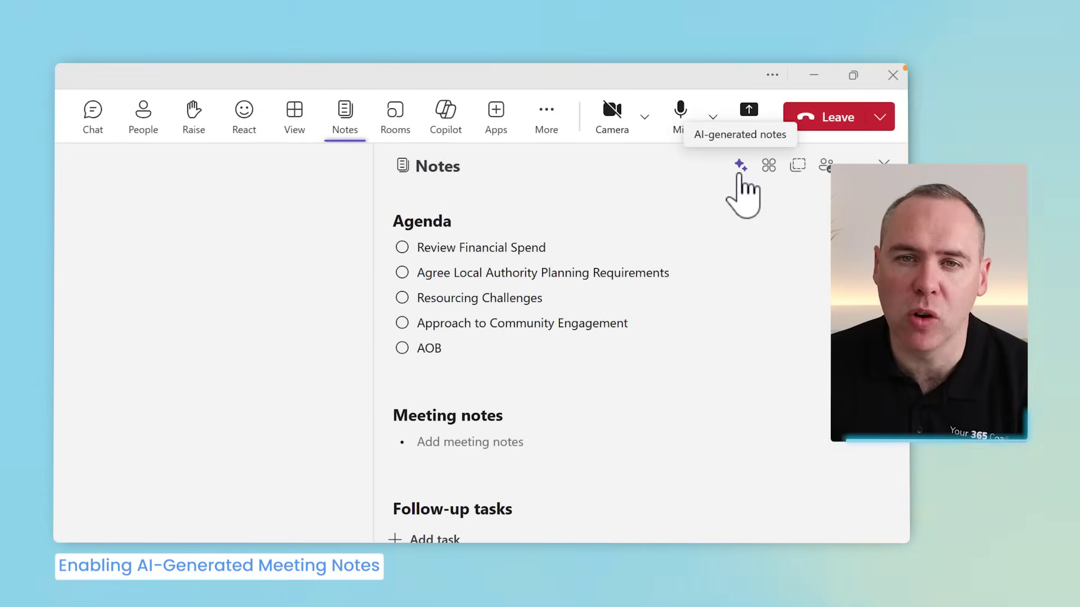
pyautogui.click(740, 173)
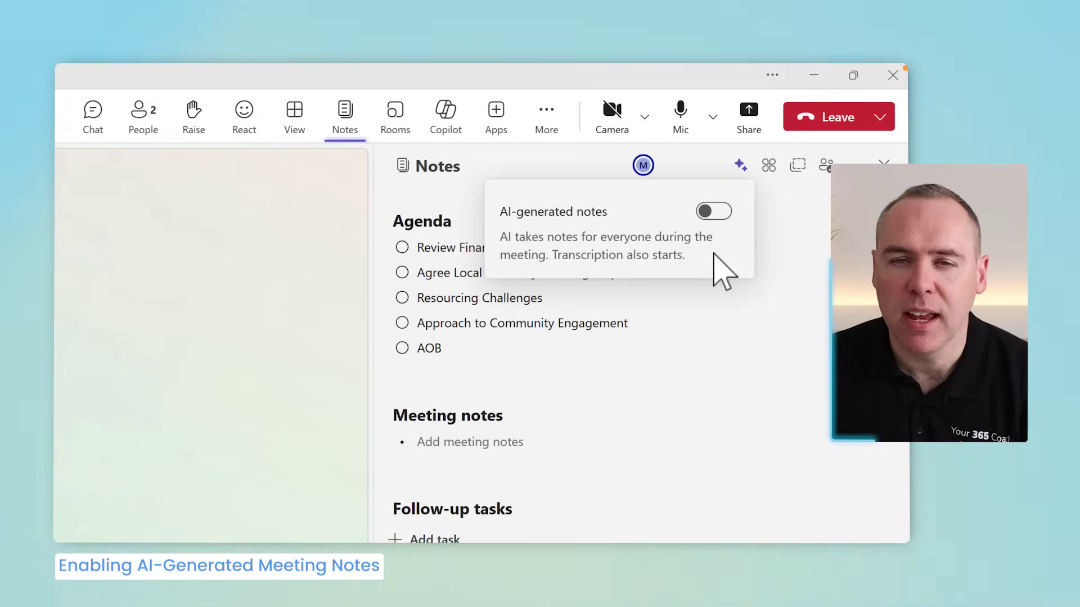
# - Switch on AI-generated notes so the notes summarise the topics and suggest a follow-up task
pyautogui.click(718, 224)
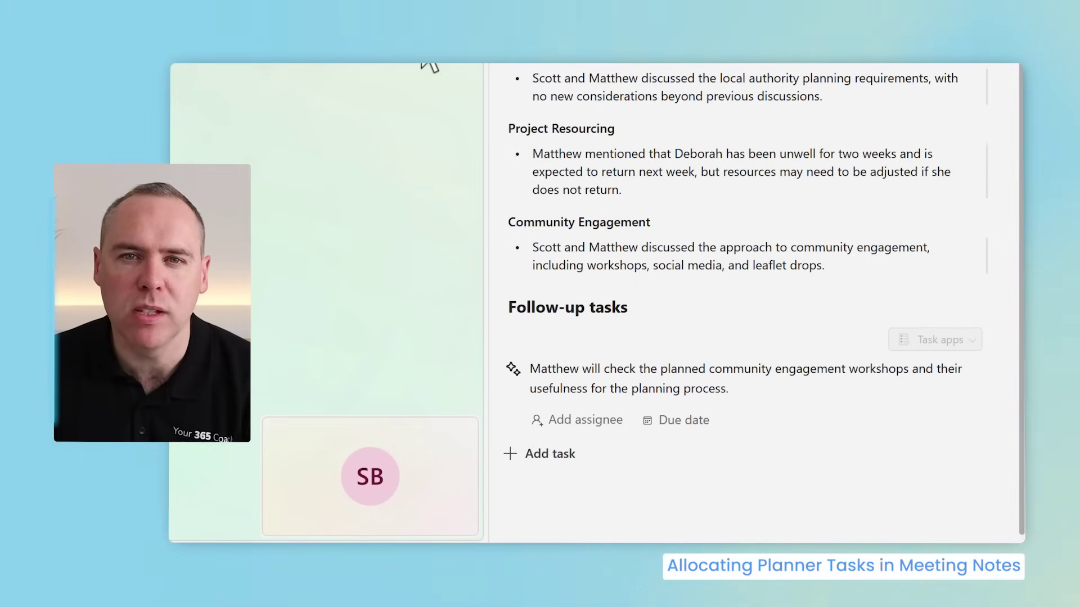
# - Assign the workshops follow-up task to the mentioned colleague, due 27 March, and check notes access
pyautogui.click(582, 422)
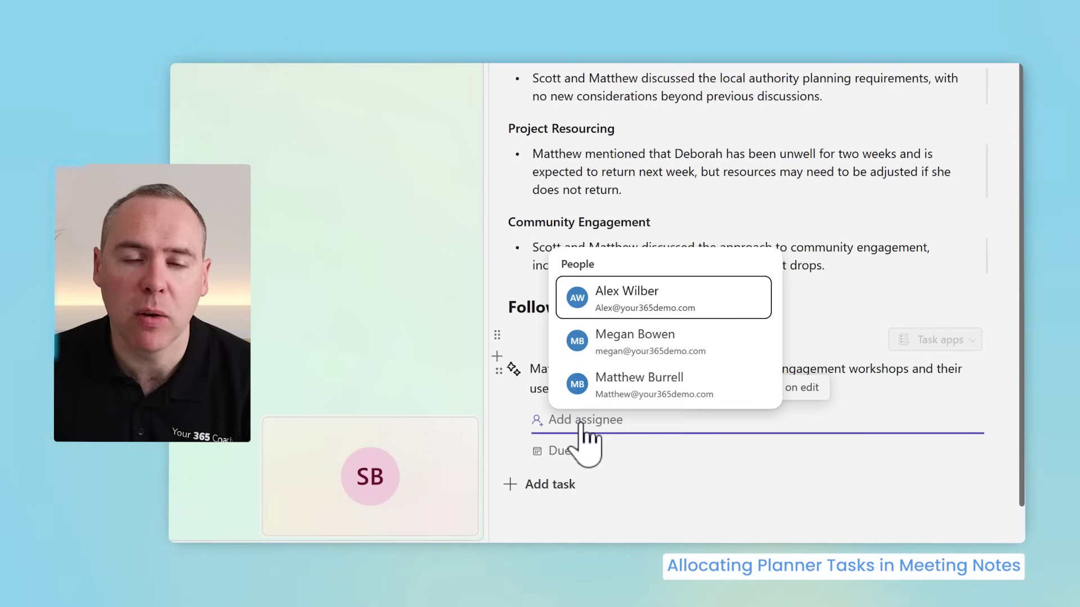
pyautogui.click(619, 393)
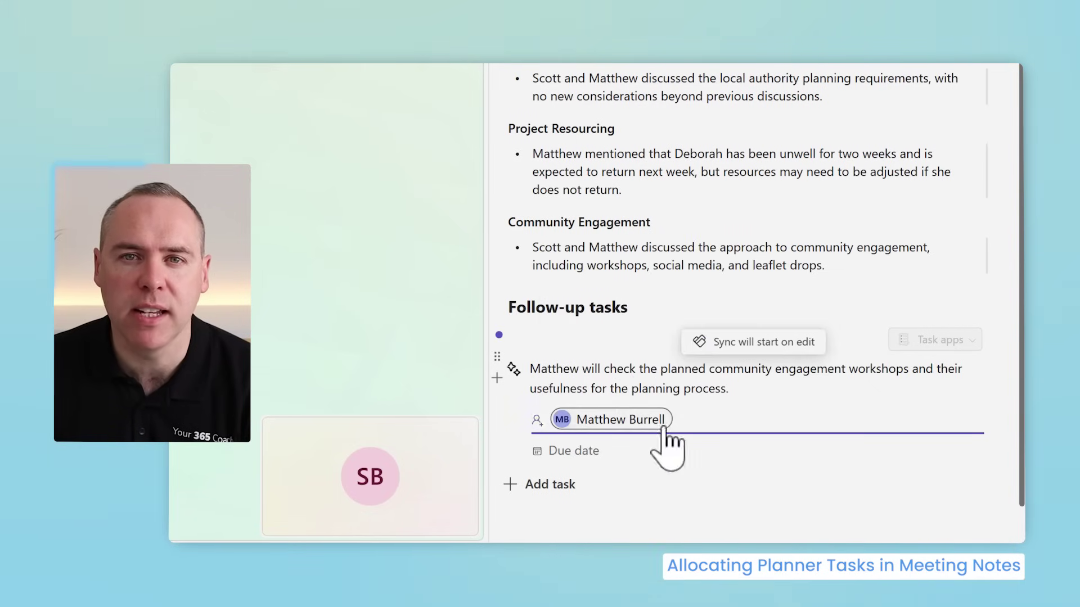
pyautogui.click(551, 450)
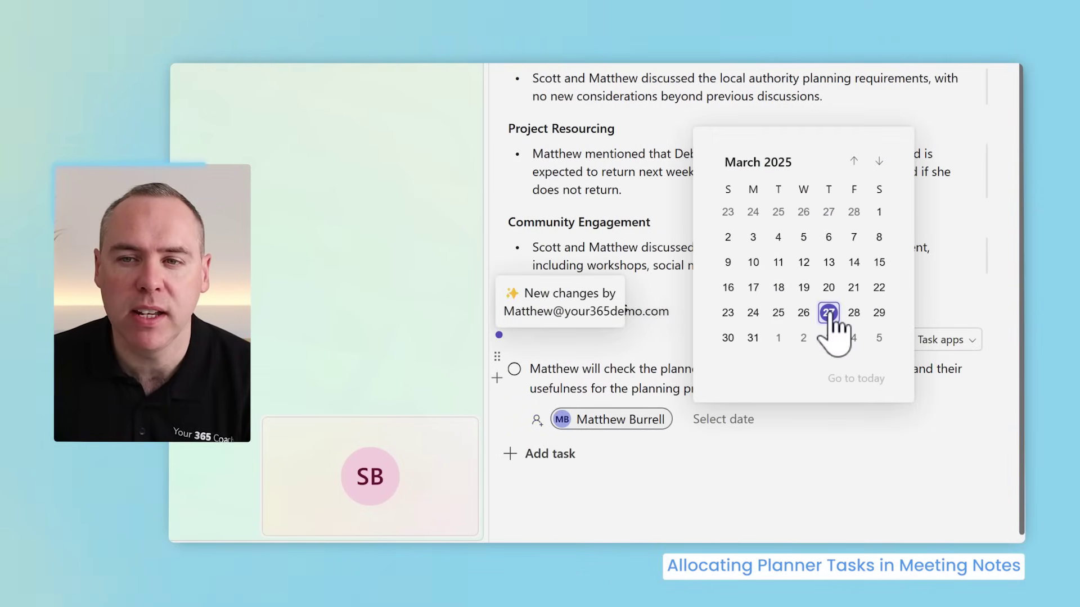
pyautogui.click(828, 312)
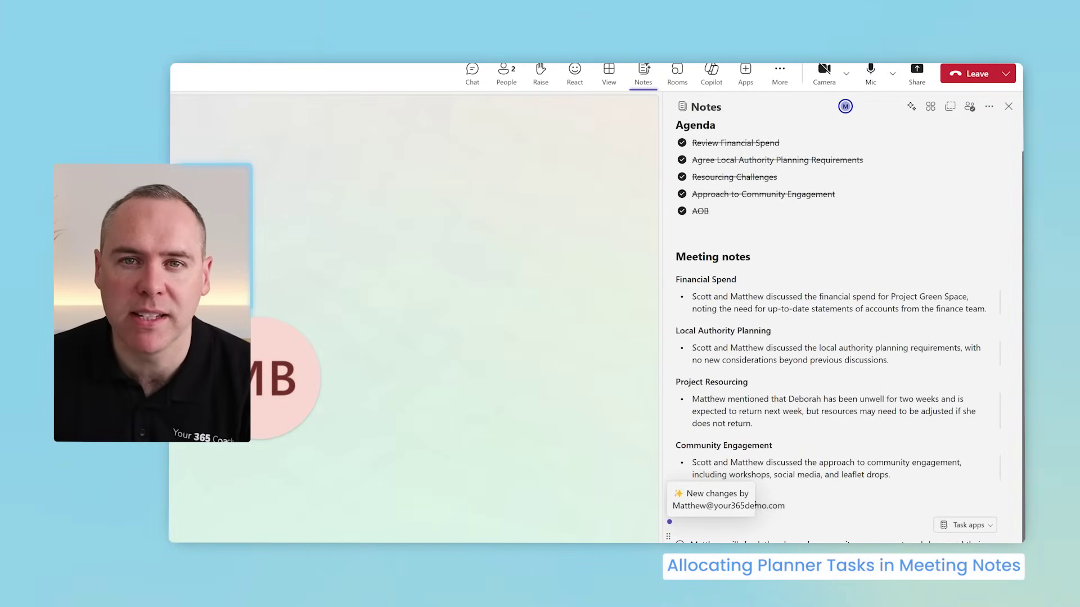
pyautogui.click(965, 112)
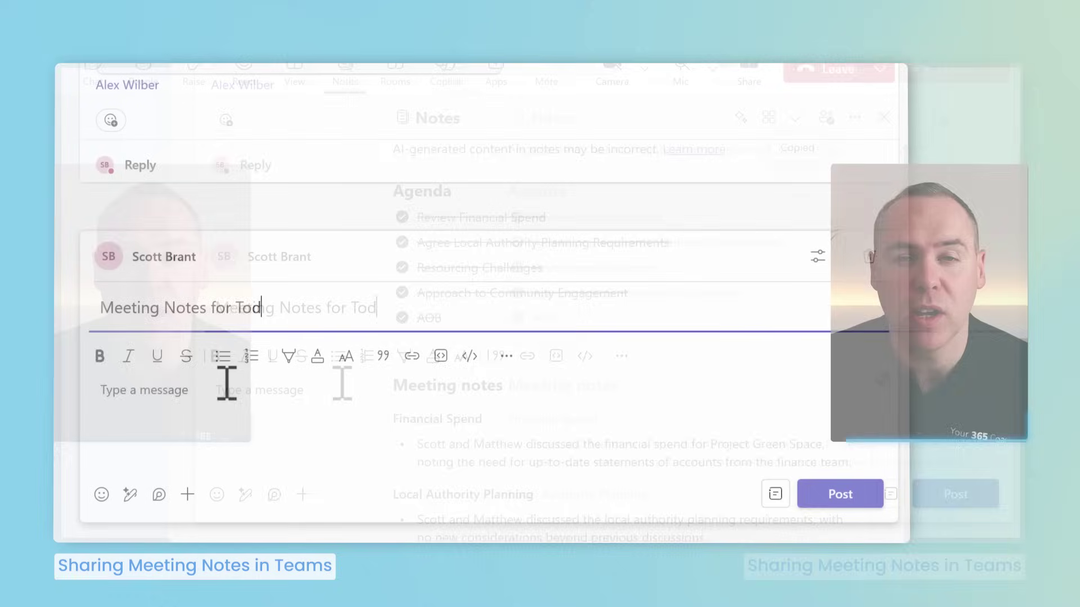
# - Post the 'Meeting Notes for Today' channel message containing the Loop notes and task table
pyautogui.click(228, 394)
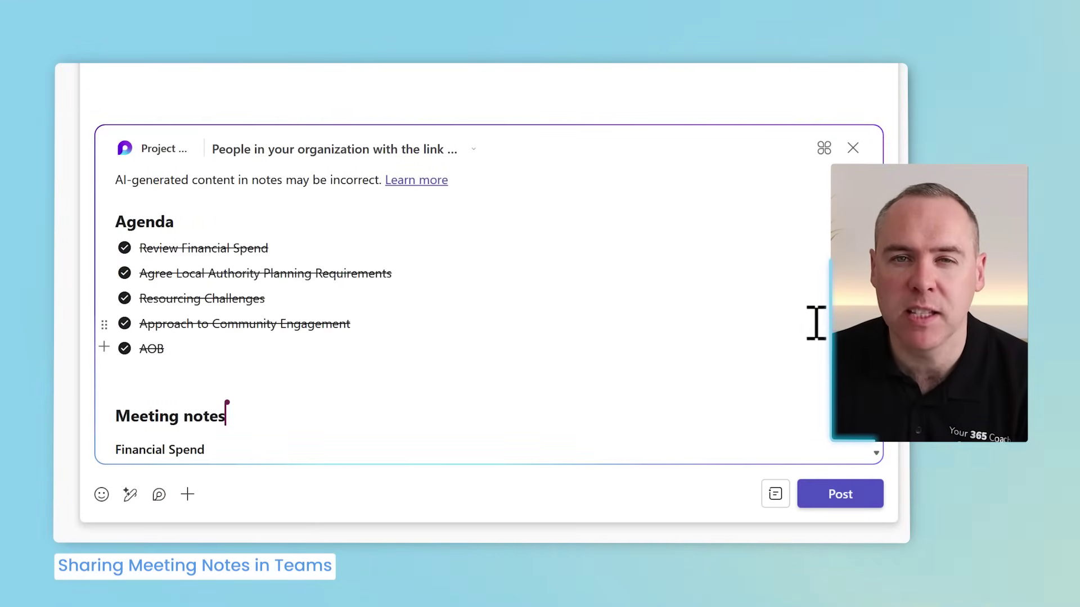
pyautogui.scroll(-4, 812, 329)
pyautogui.scroll(-10, 819, 338)
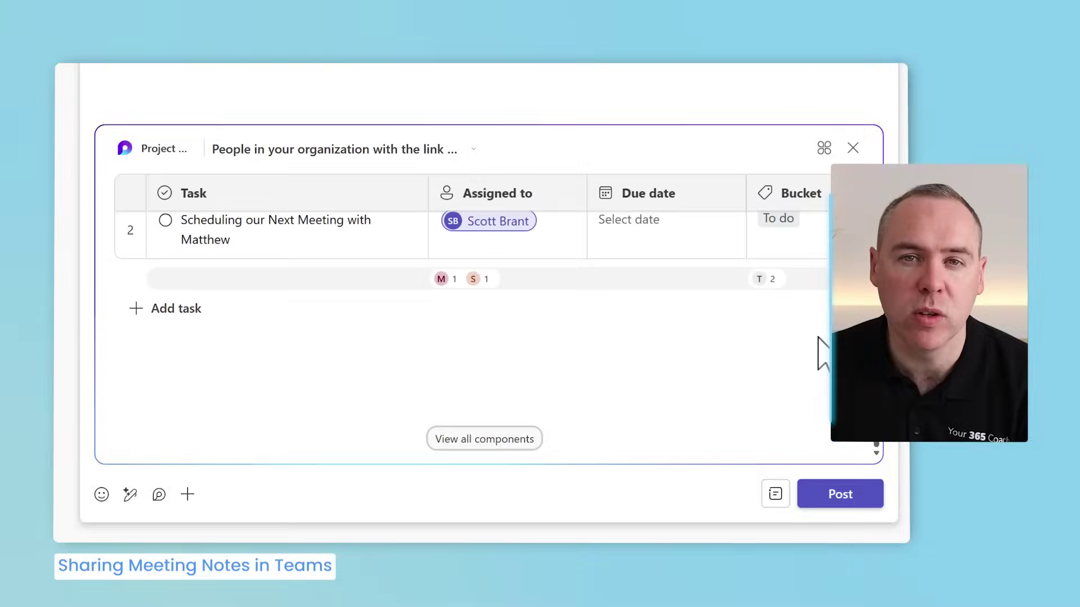
pyautogui.click(828, 493)
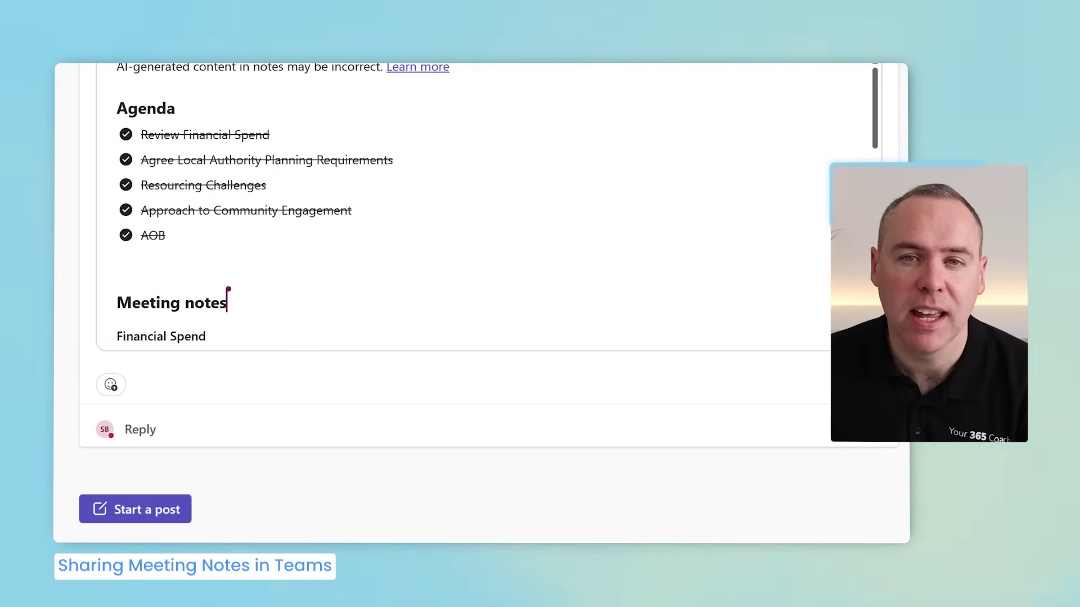
pyautogui.moveTo(876, 131); pyautogui.dragTo(876, 307)
pyautogui.scroll(-3, 484, 225)
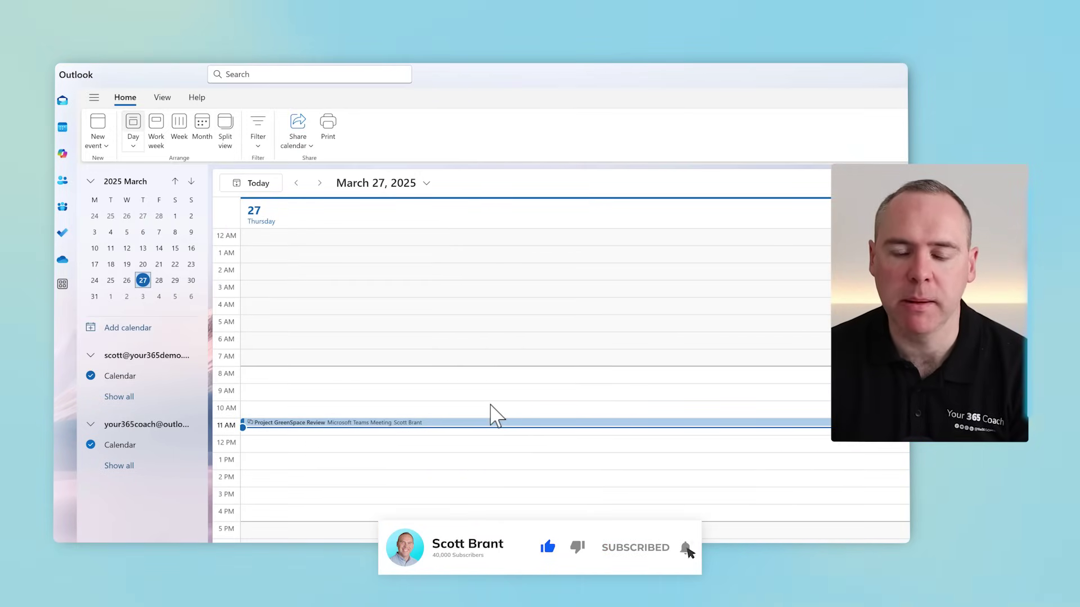
# - Open the Project GreenSpace Review event in Outlook and scroll down to the follow-up tasks
pyautogui.doubleClick(410, 422)
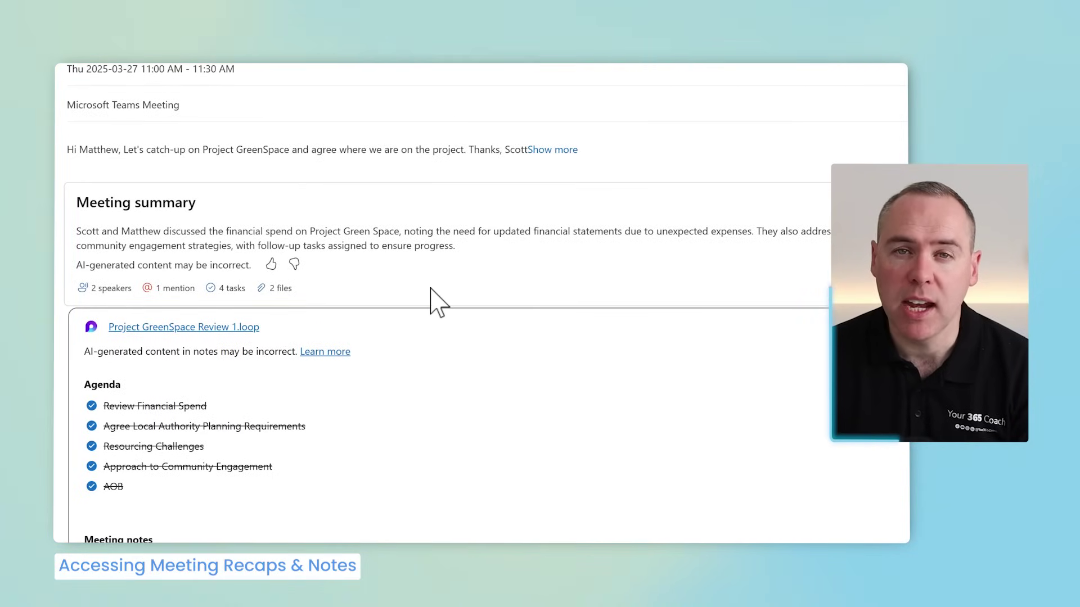
pyautogui.scroll(-4, 441, 298)
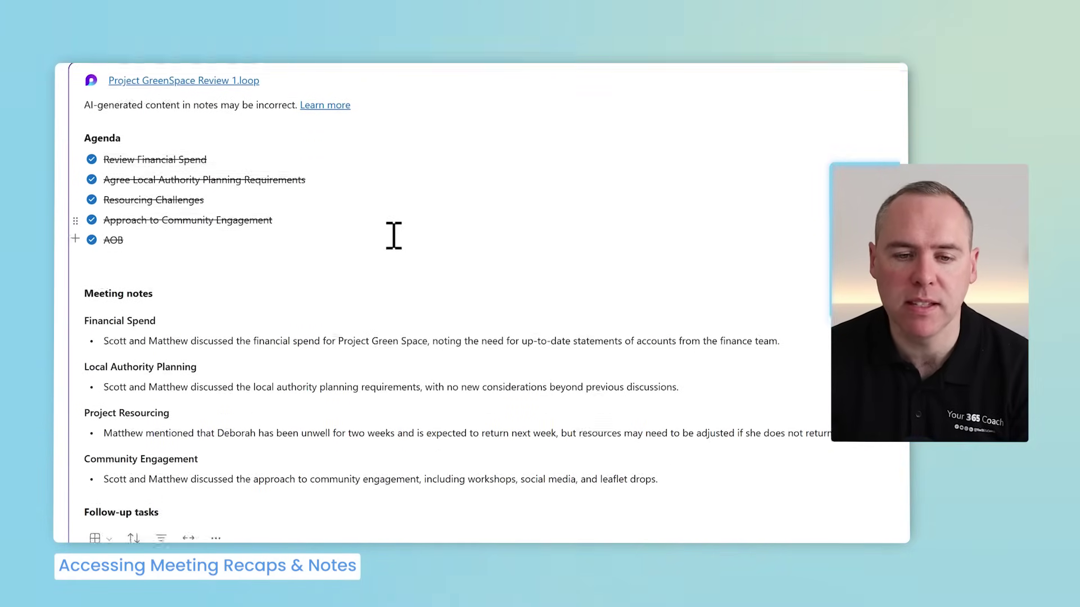
pyautogui.scroll(-3, 394, 234)
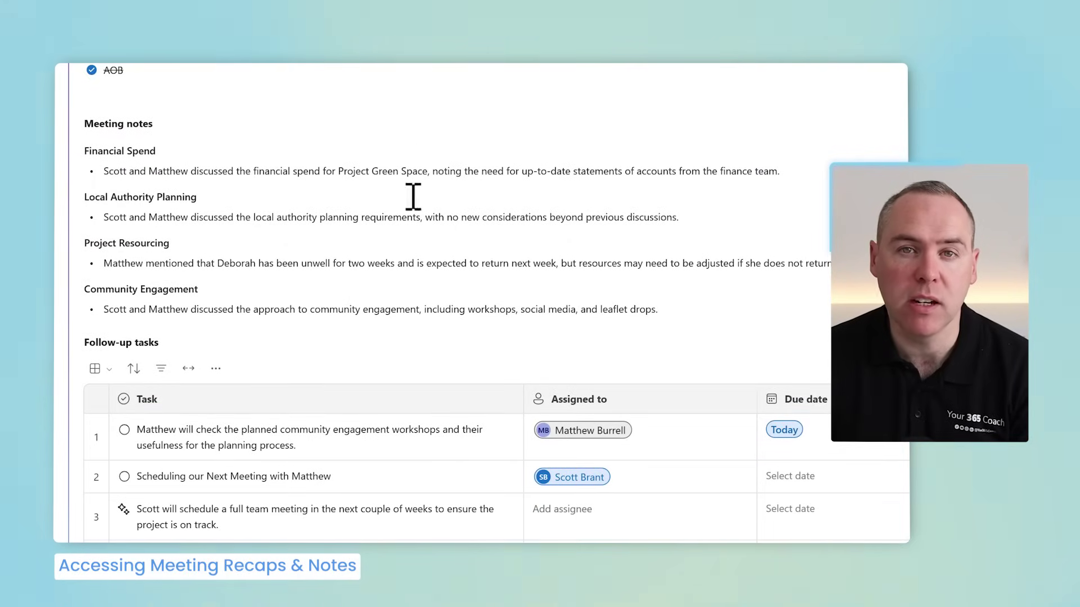
pyautogui.scroll(-3, 397, 281)
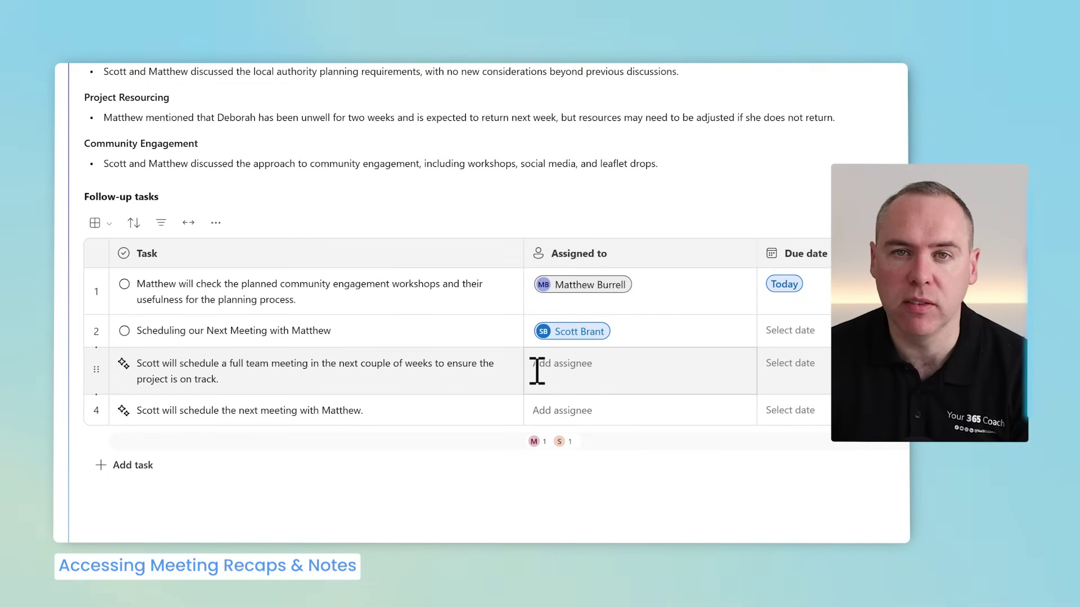
# - Assign the full team meeting and next-meeting tasks to their owner from the People list
pyautogui.click(570, 371)
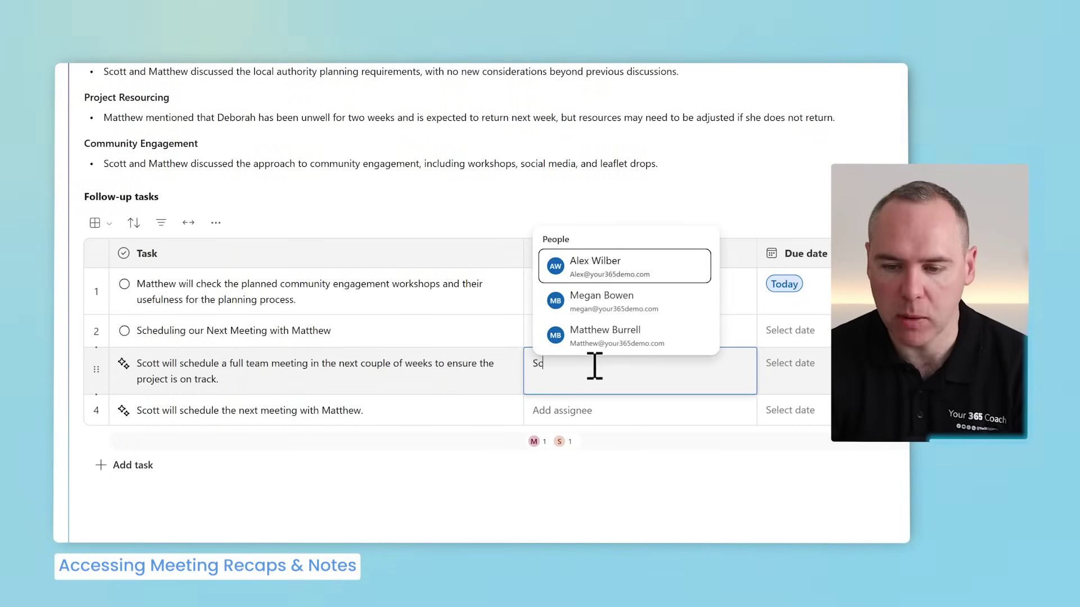
pyautogui.write('ott')
pyautogui.click(632, 306)
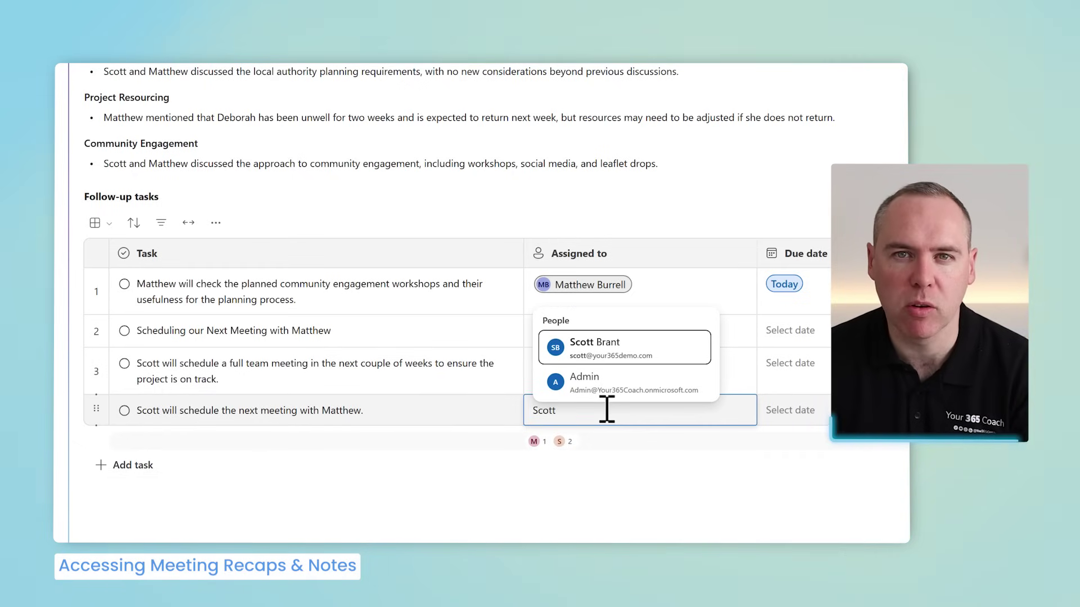
pyautogui.click(621, 355)
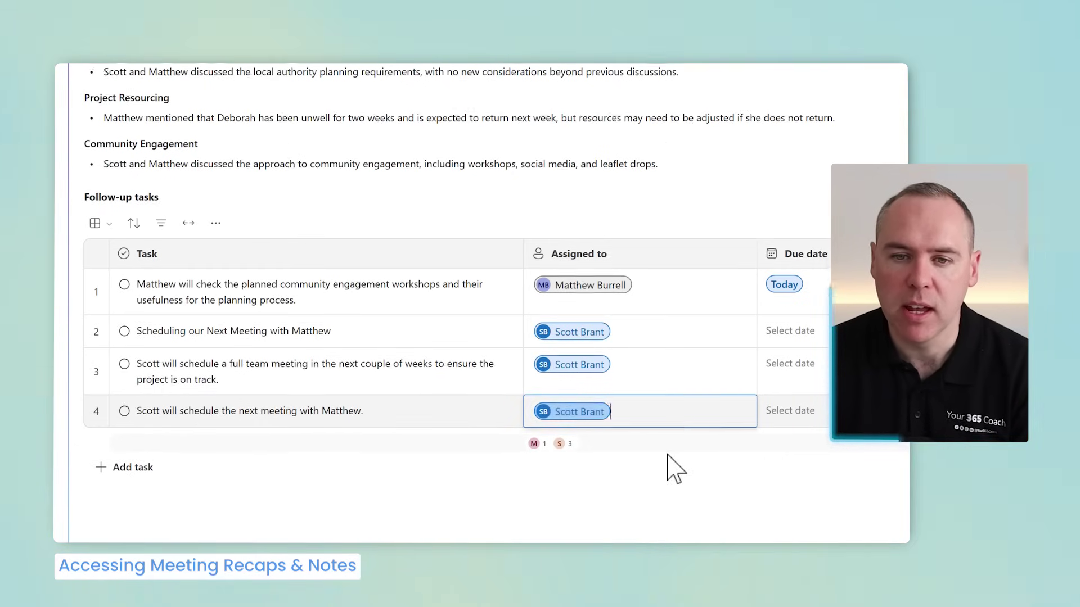
pyautogui.scroll(10, 675, 469)
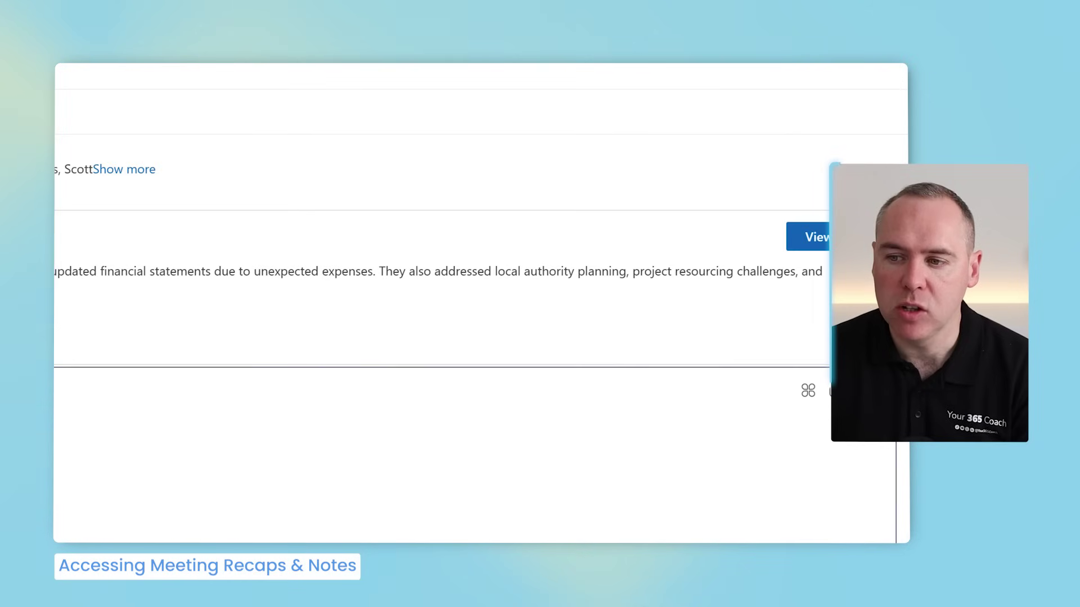
# - Open the meeting recap, expand Financial Spend Review, then browse the Loop meeting notes
pyautogui.click(810, 237)
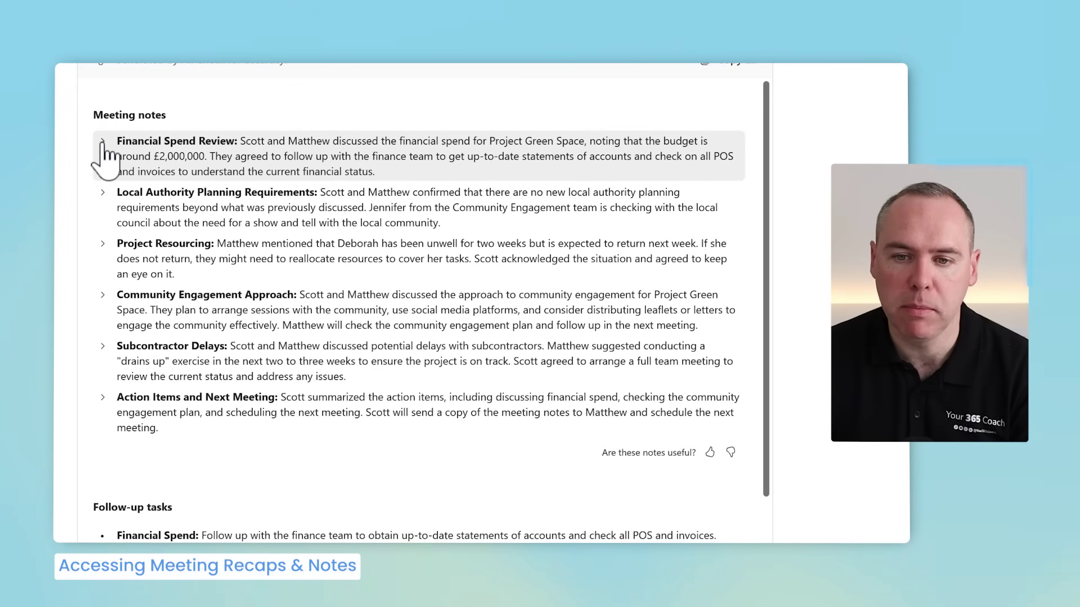
pyautogui.click(102, 144)
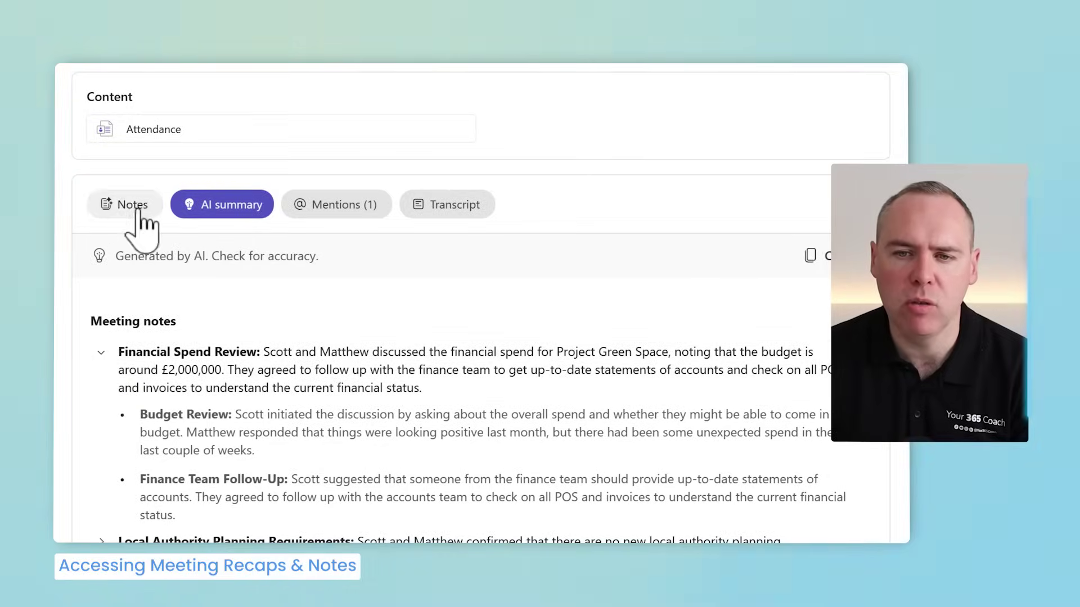
pyautogui.click(138, 210)
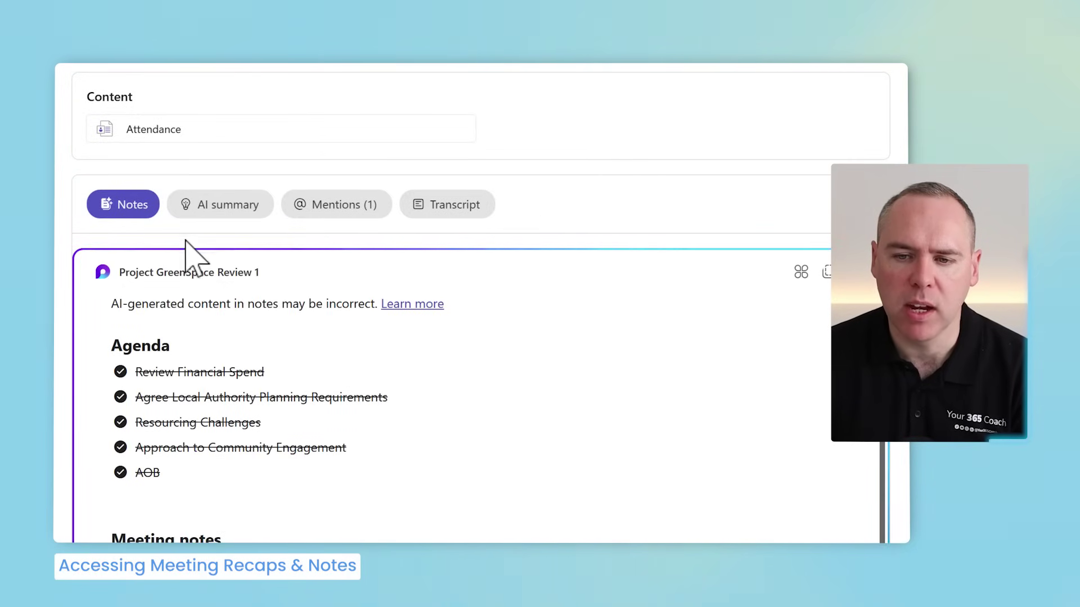
pyautogui.scroll(-10, 400, 477)
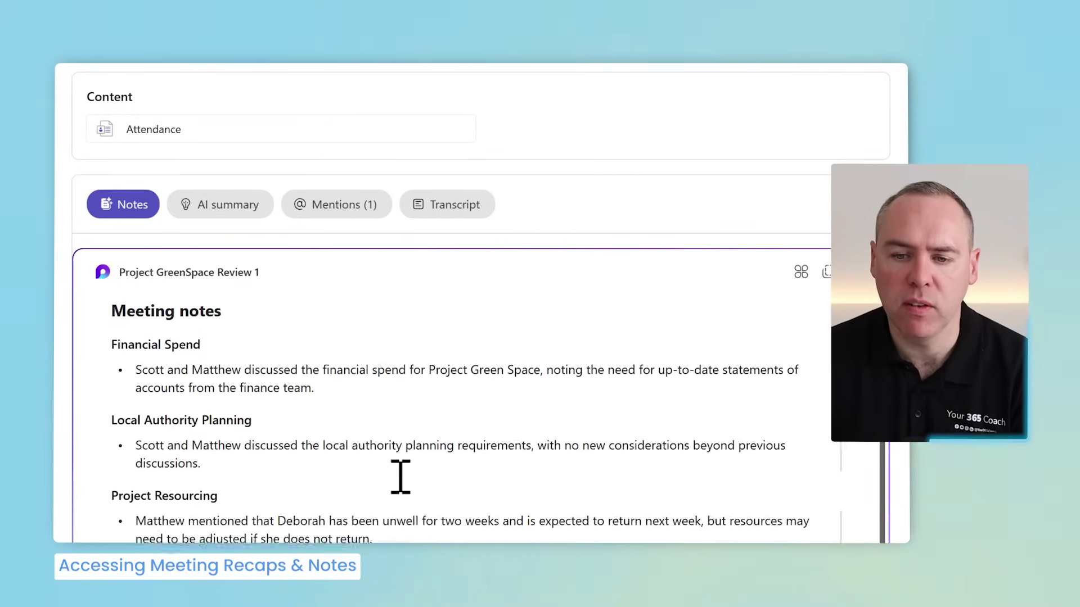
pyautogui.scroll(10, 400, 477)
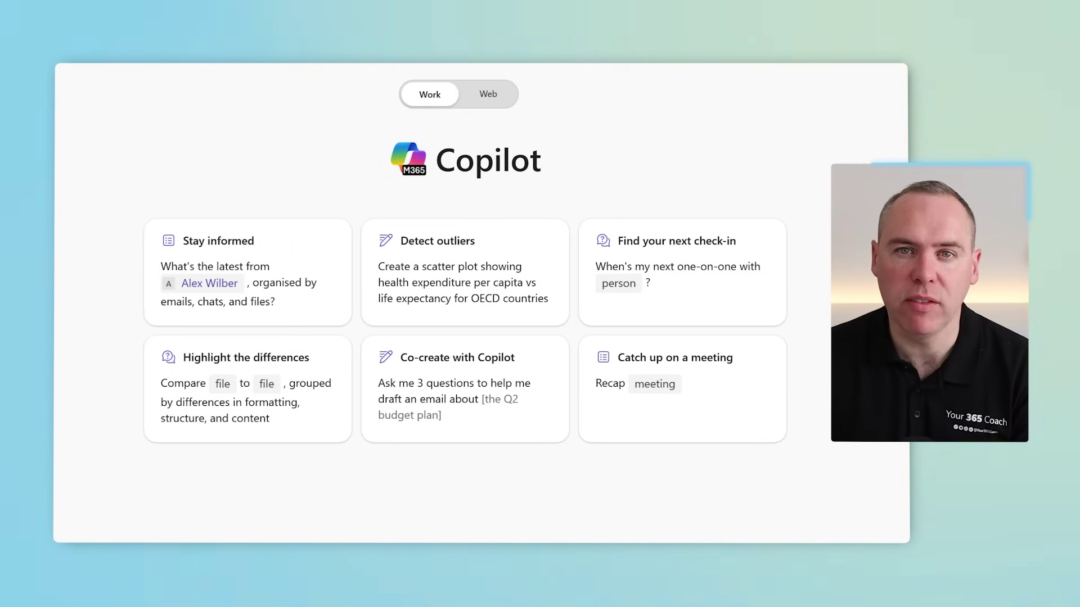
# - Ask Copilot to catch up on the Project GreenSpace Review meeting
pyautogui.click(665, 386)
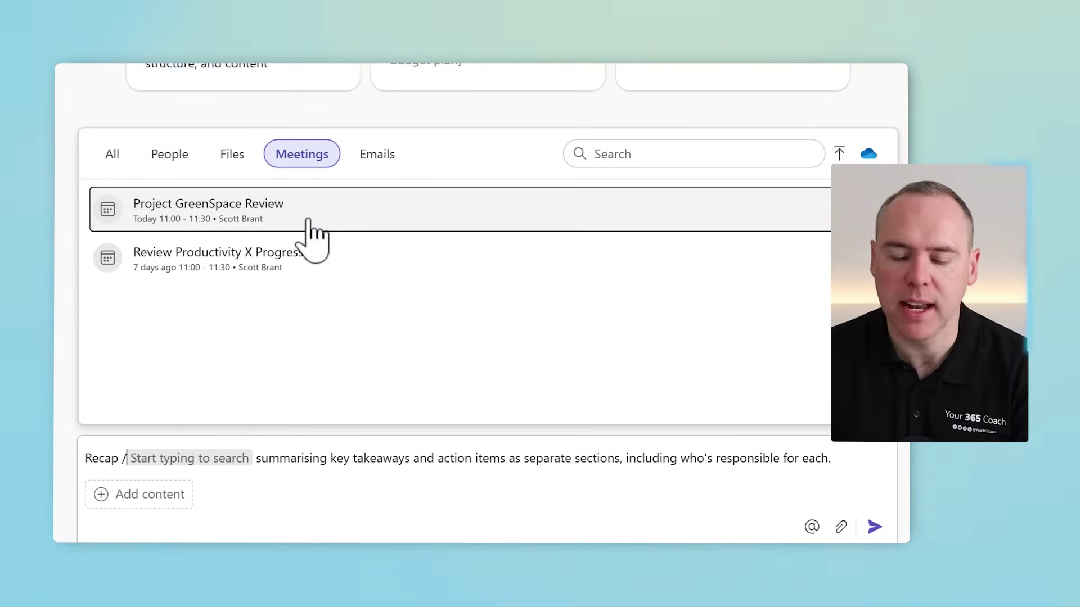
pyautogui.click(311, 216)
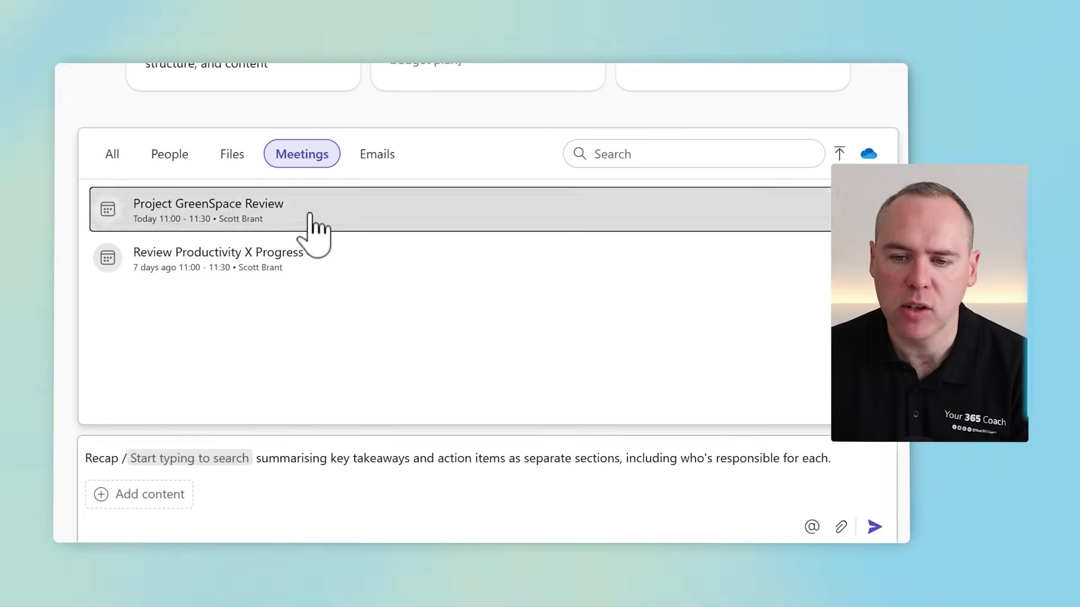
pyautogui.click(881, 527)
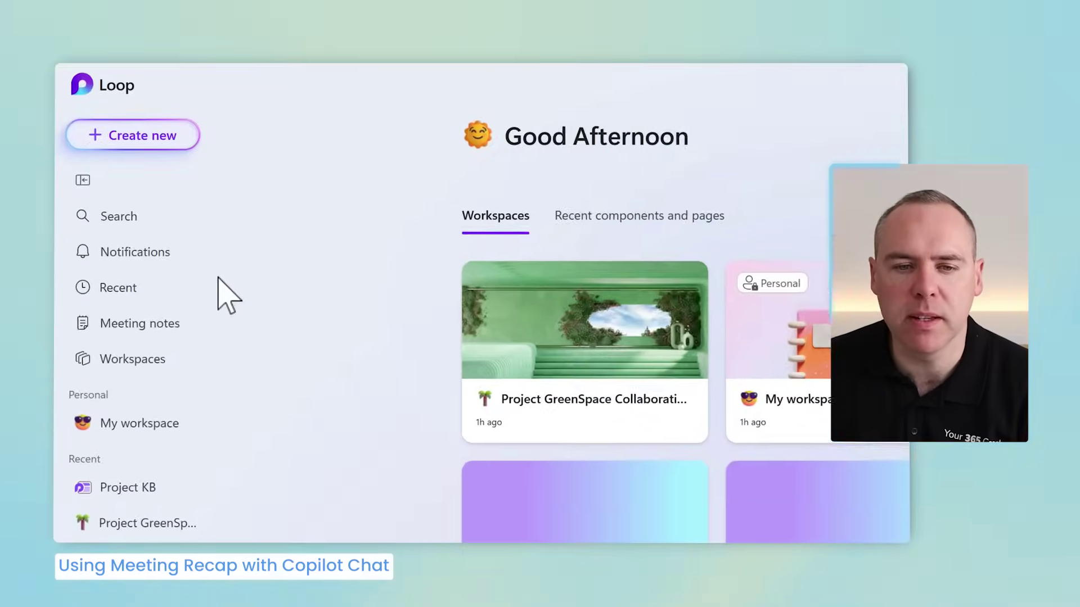
# - Open the Project GreenSpace Review page from Loop's Meeting notes list under Today
pyautogui.click(120, 246)
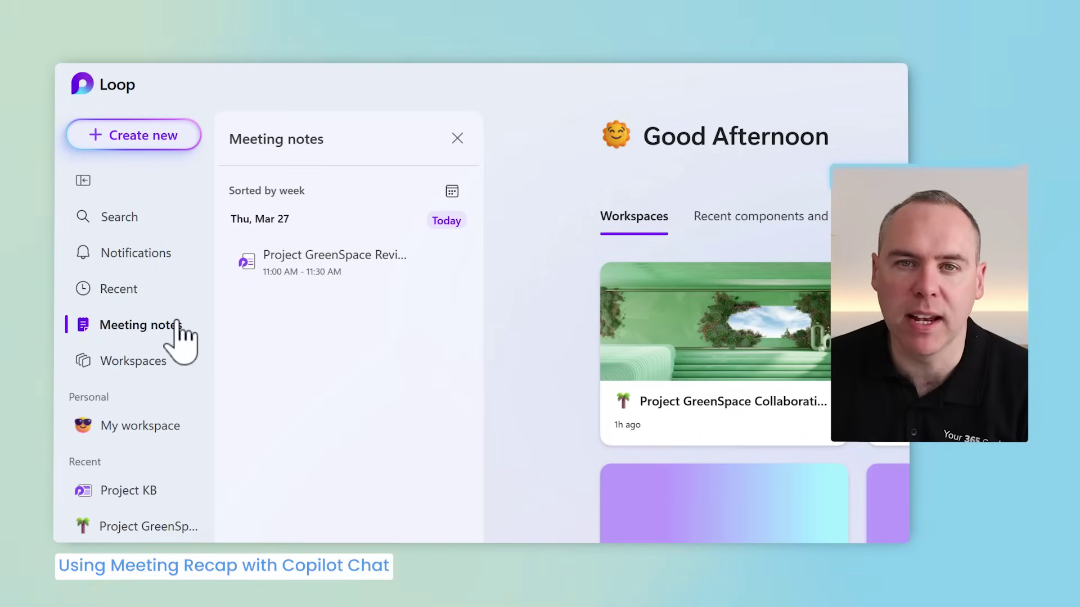
pyautogui.click(349, 261)
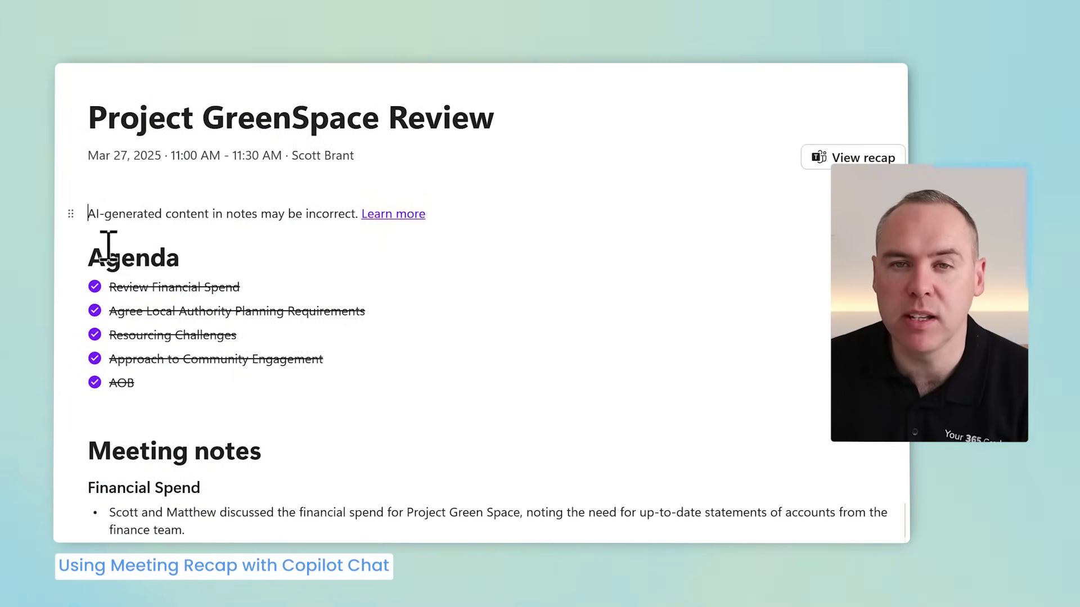
pyautogui.scroll(-5, 114, 313)
pyautogui.scroll(7, 114, 312)
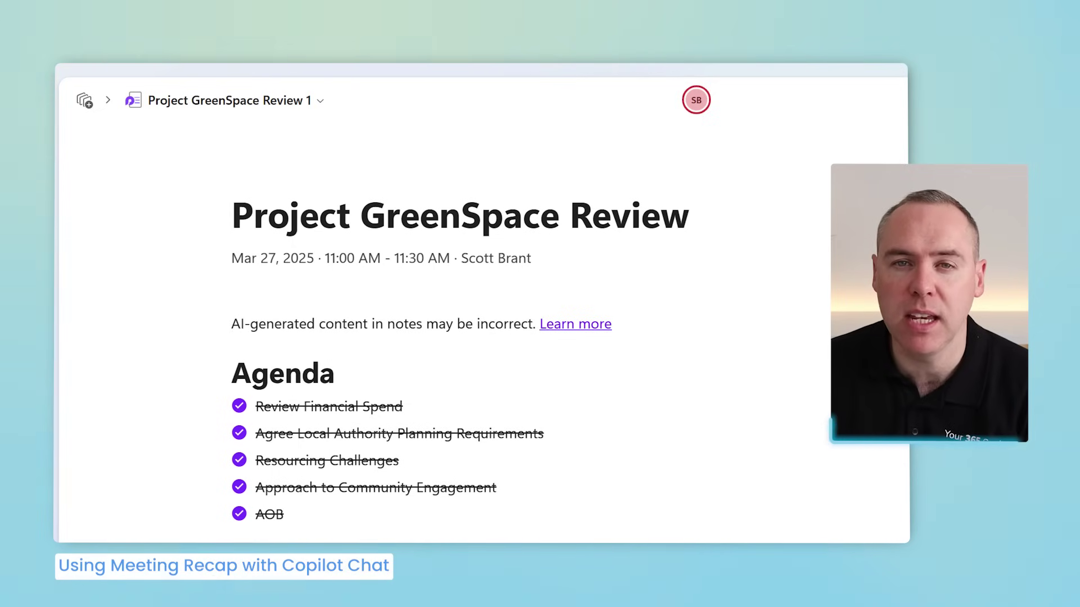
# - Add the notes page to the Project GreenSpace Collaboration workspace and open it there
pyautogui.click(86, 103)
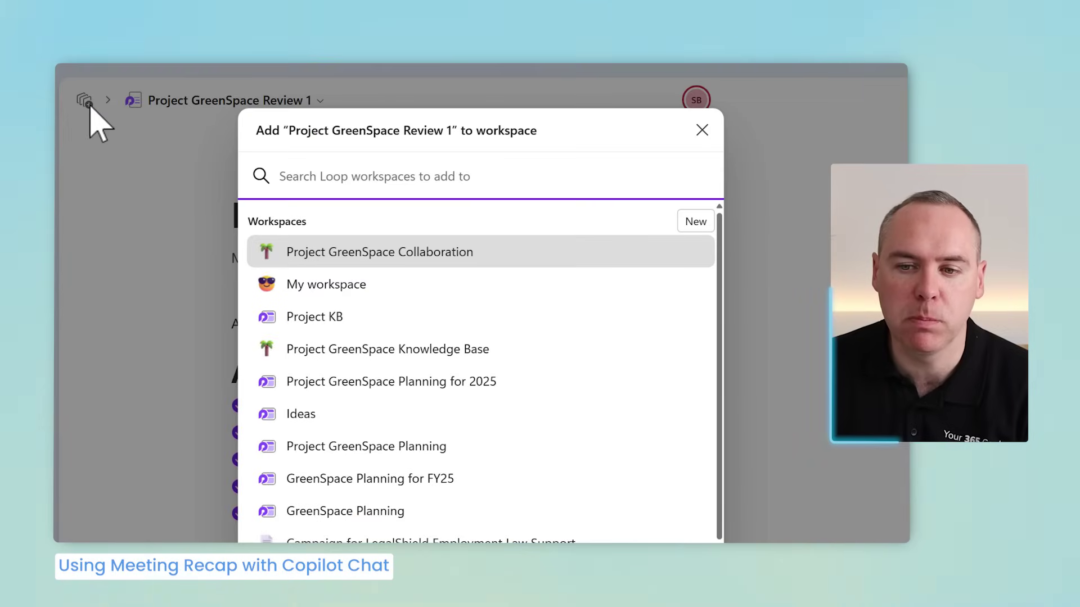
pyautogui.click(424, 254)
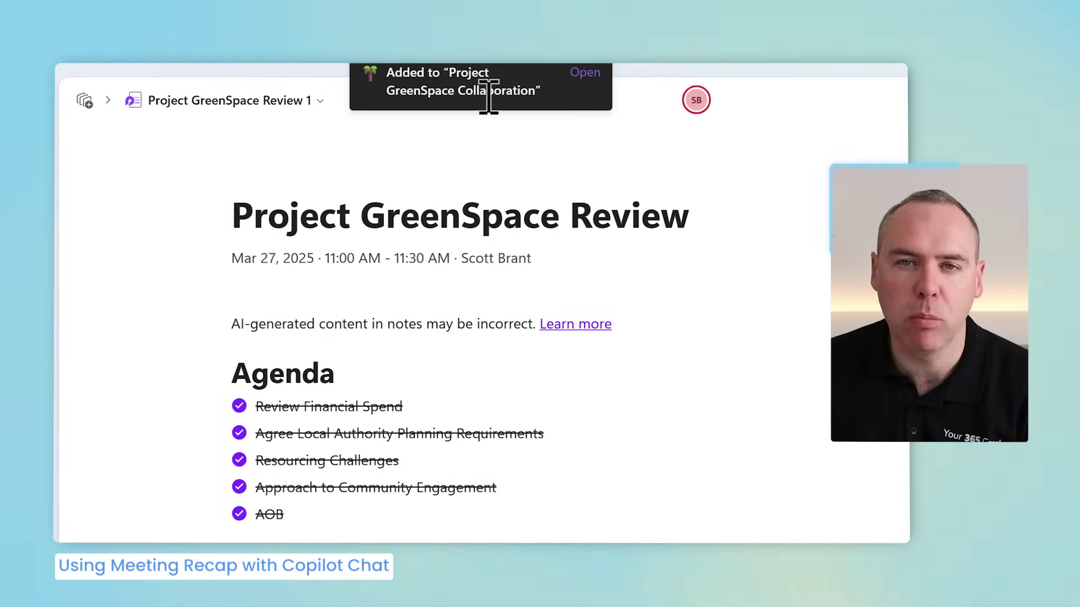
pyautogui.click(575, 75)
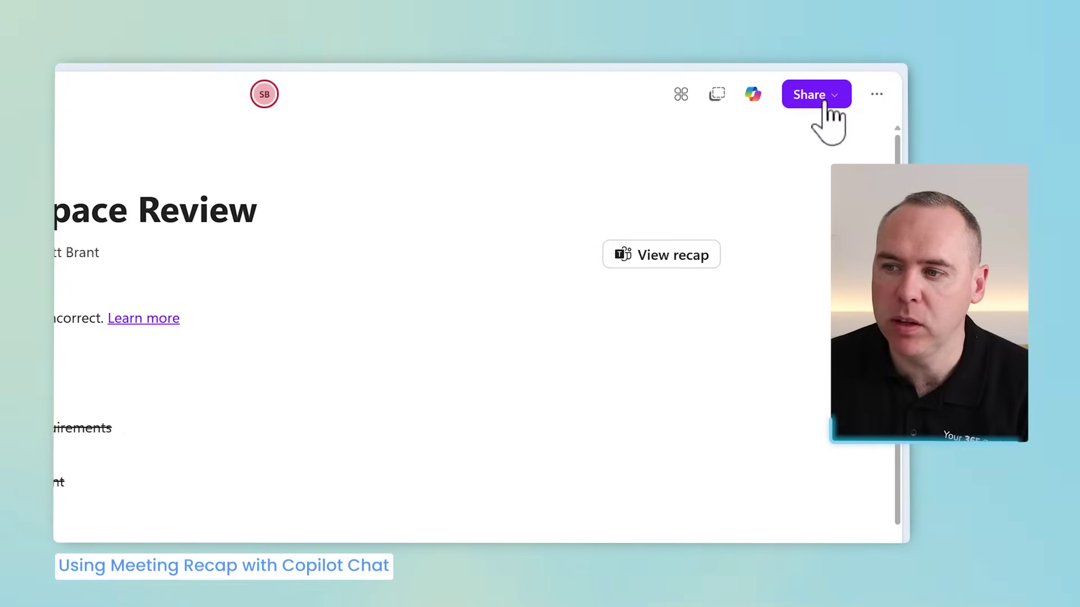
# - Open the Print & PDF export preview of the Project GreenSpace Review notes page
pyautogui.click(878, 96)
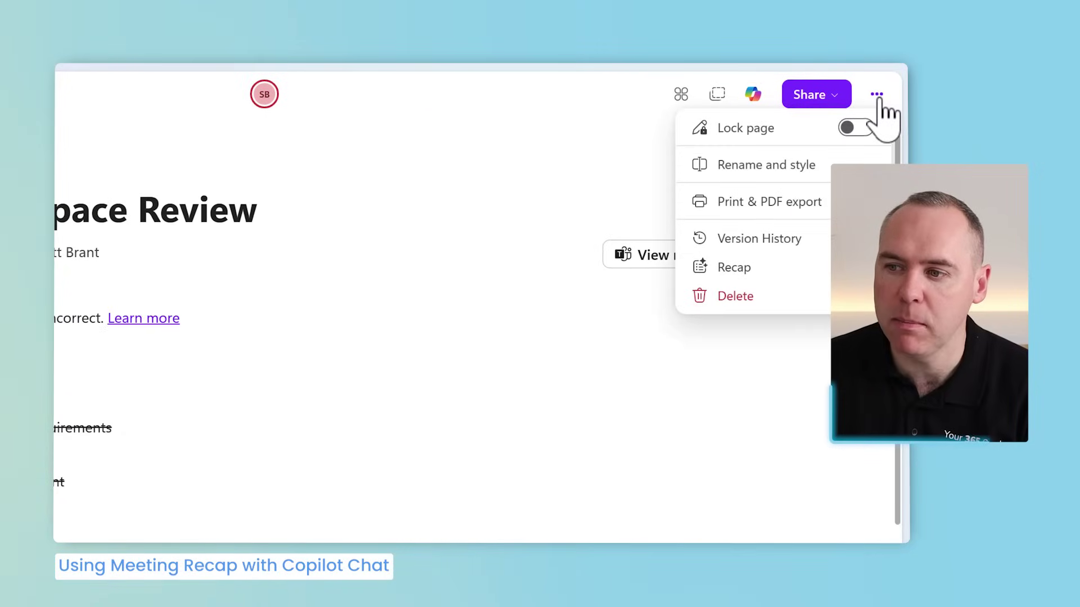
pyautogui.click(786, 211)
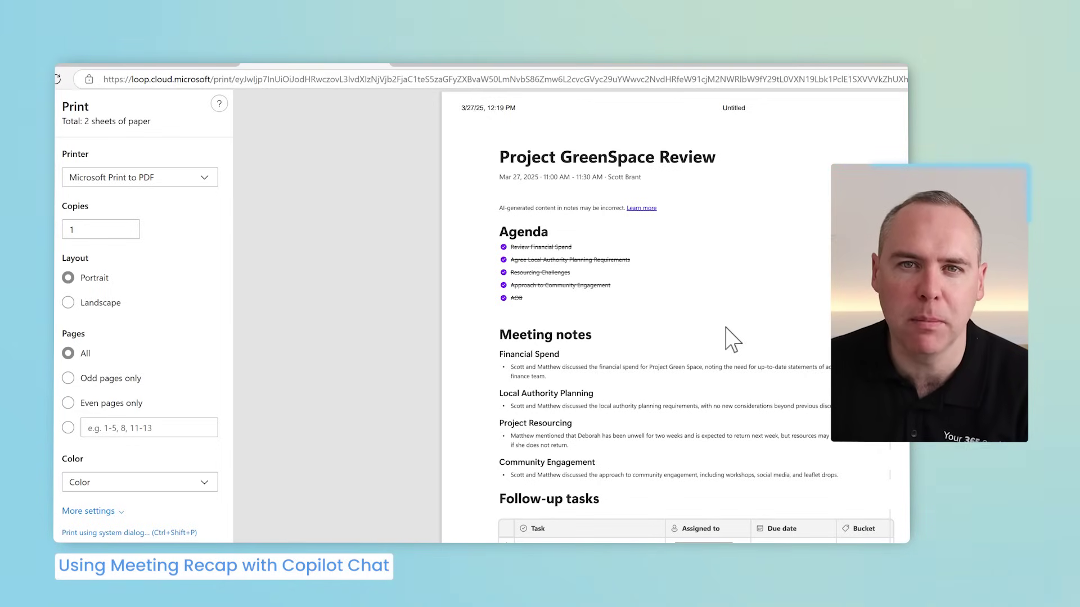
# - Close the print preview with Escape
pyautogui.press('Escape')
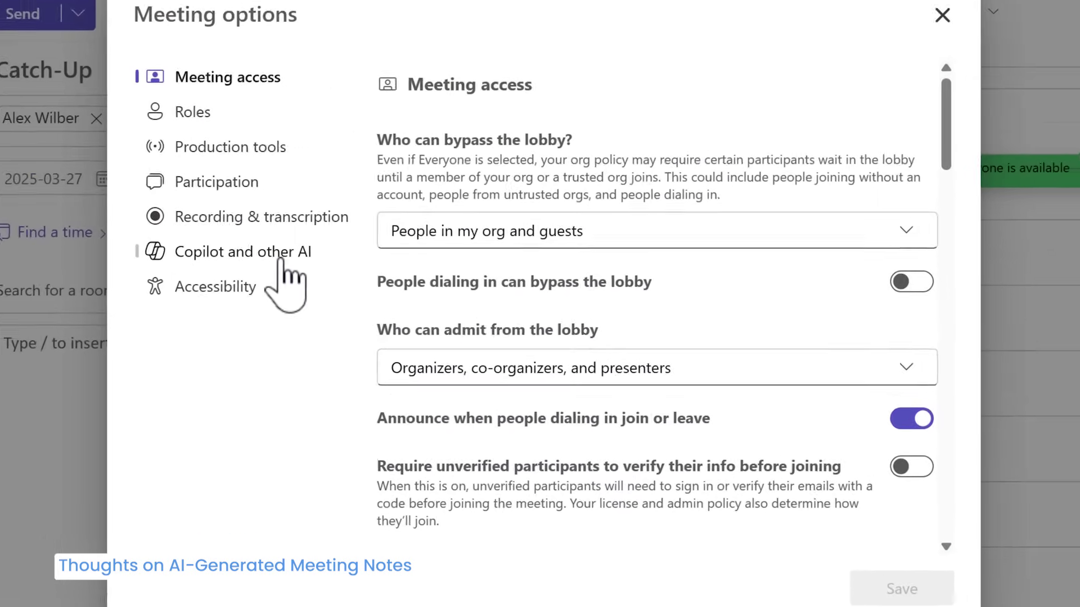
# - Set Allow Copilot to During and after the meeting under Copilot and other AI
pyautogui.click(301, 275)
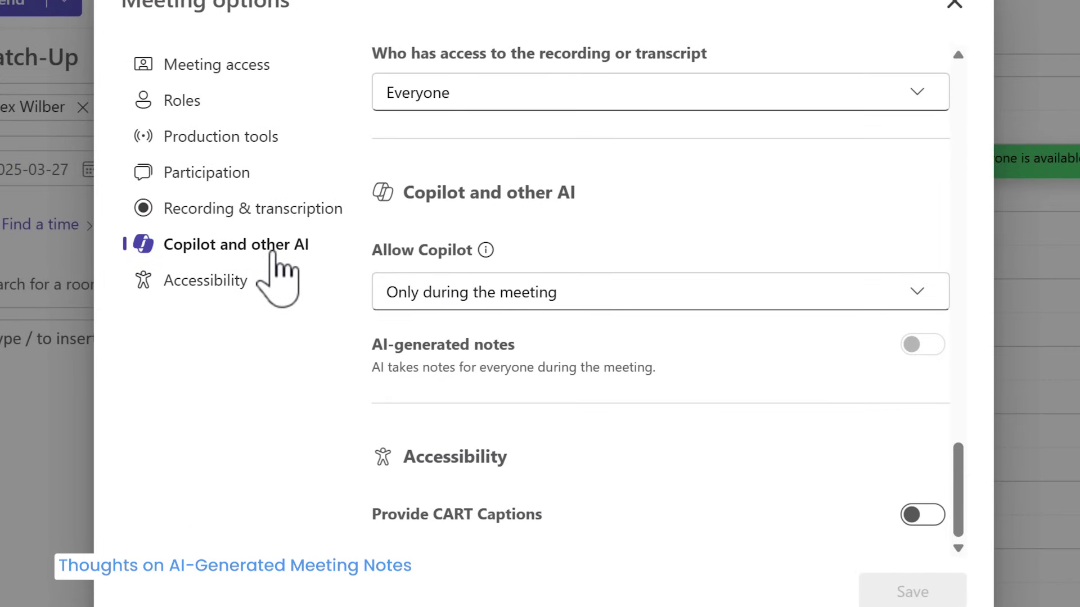
pyautogui.click(708, 303)
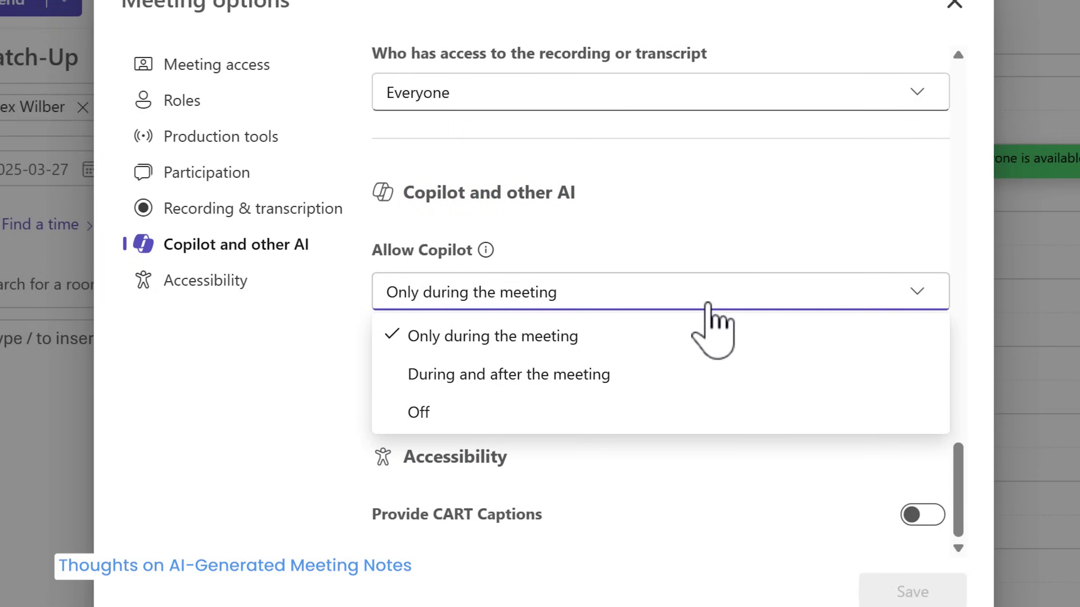
pyautogui.click(629, 383)
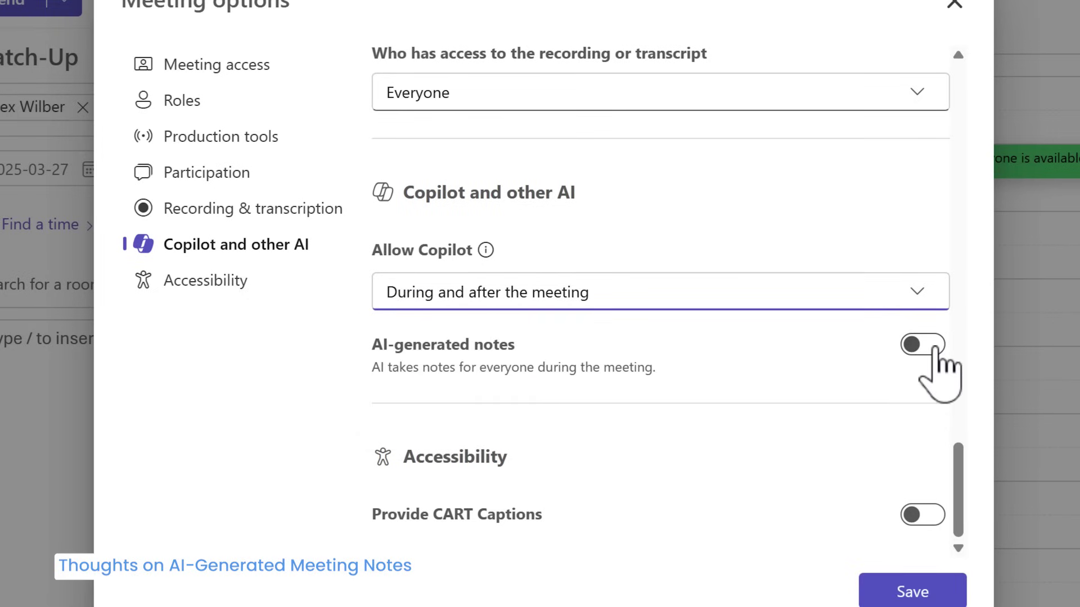